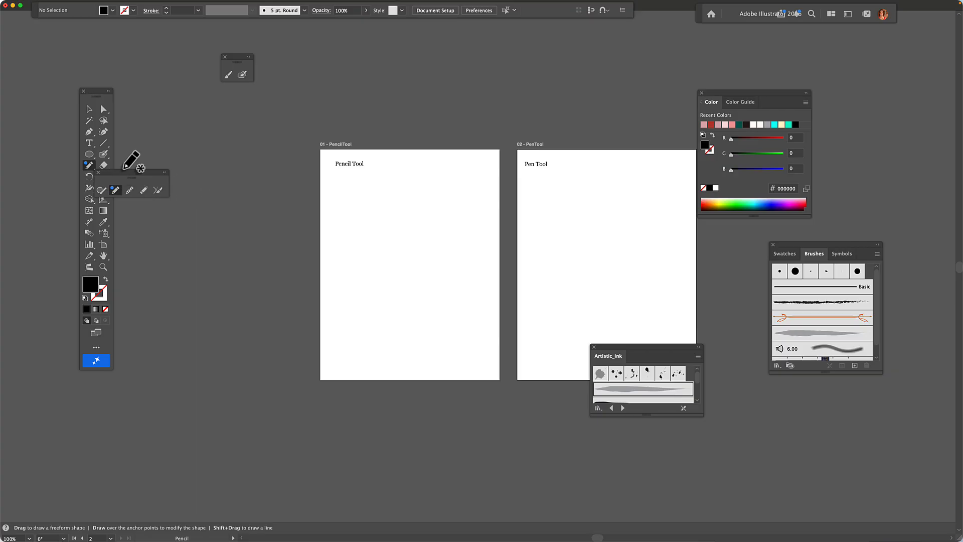
Draw a closed rounded blob with the Pencil tool on the Pencil Tool artboard and fill it with #f49292
mouse_move(127, 177)
left_mouse_down()
mouse_move(291, 117)
mouse_move(362, 110)
left_mouse_up()
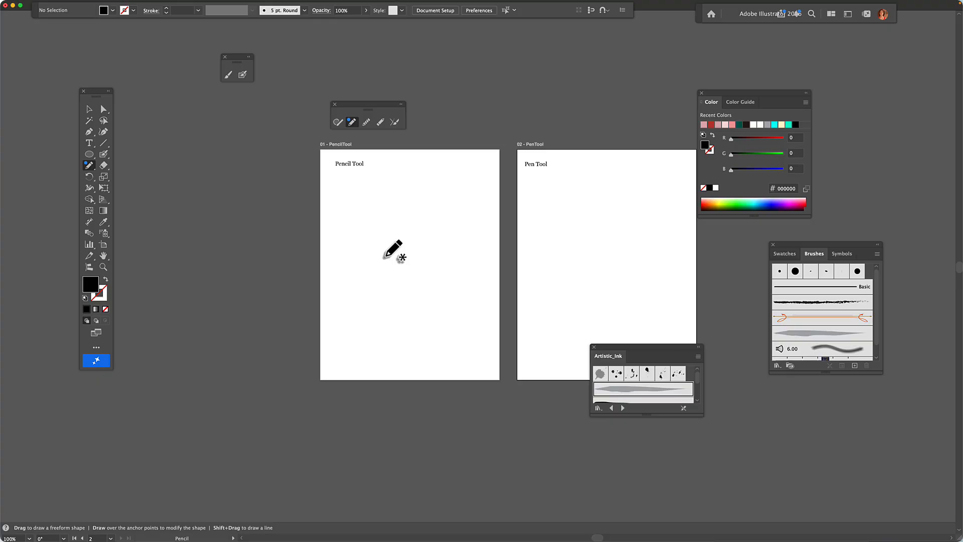
left_click(392, 269)
mouse_move(392, 269)
left_mouse_down()
mouse_move(376, 256)
mouse_move(384, 217)
mouse_move(419, 198)
mouse_move(437, 209)
mouse_move(444, 254)
mouse_move(392, 268)
left_mouse_up()
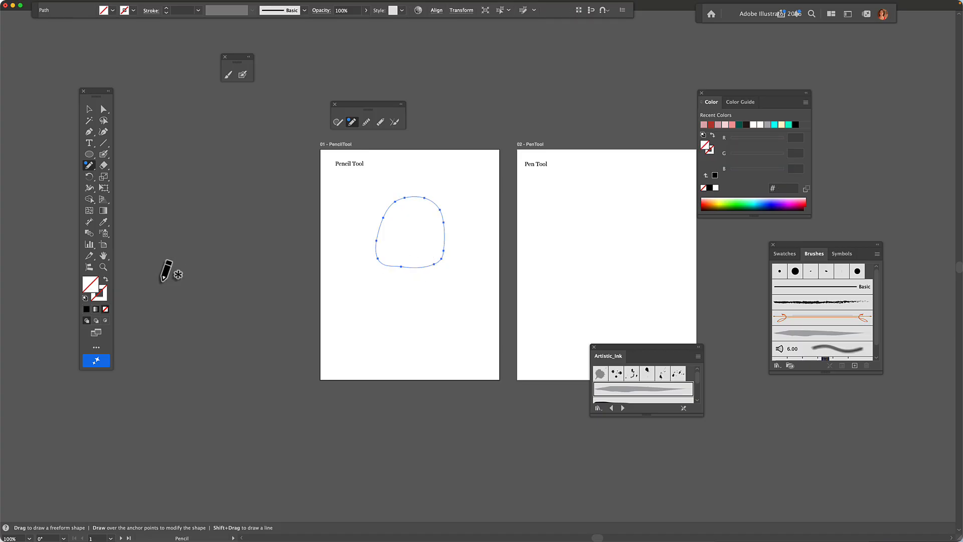
double_click(100, 288)
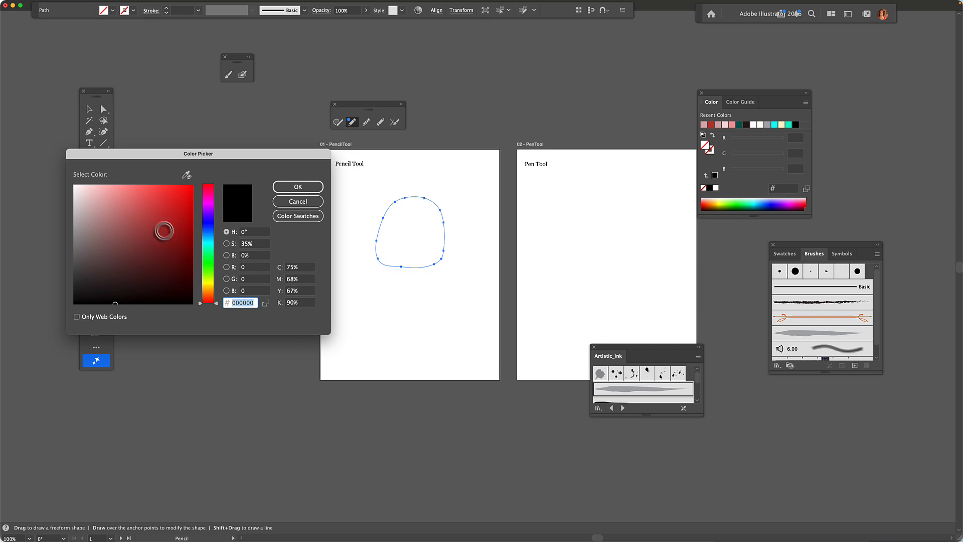
left_click(121, 189)
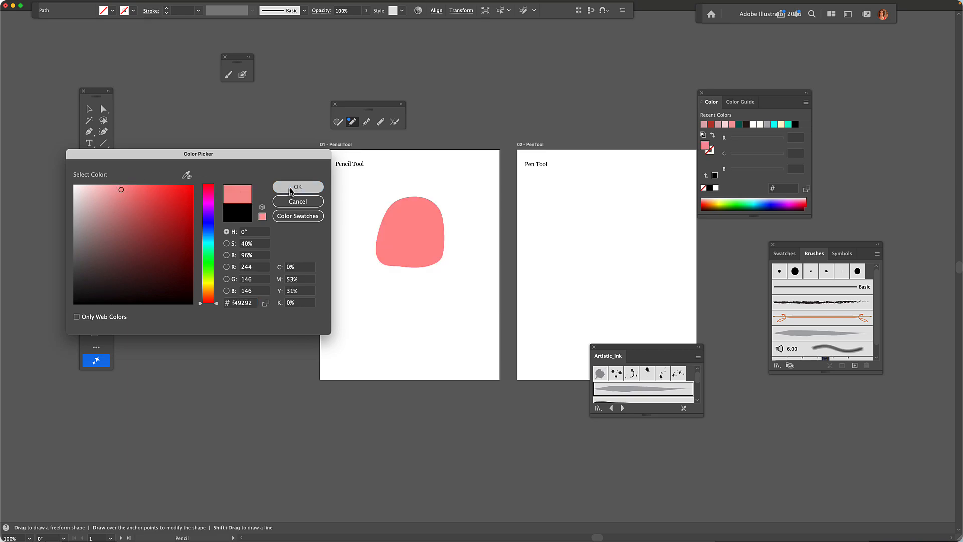
left_click(298, 186)
Shift the whole blob toward the artboard's left edge and pull its upper-right anchor point upward into a peak
left_click(103, 109)
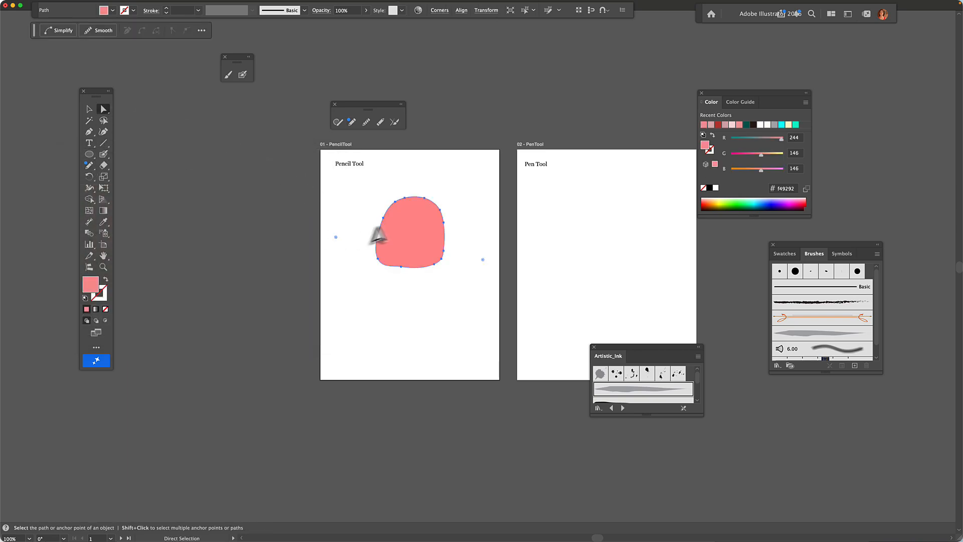
left_click_drag(413, 237, 377, 231)
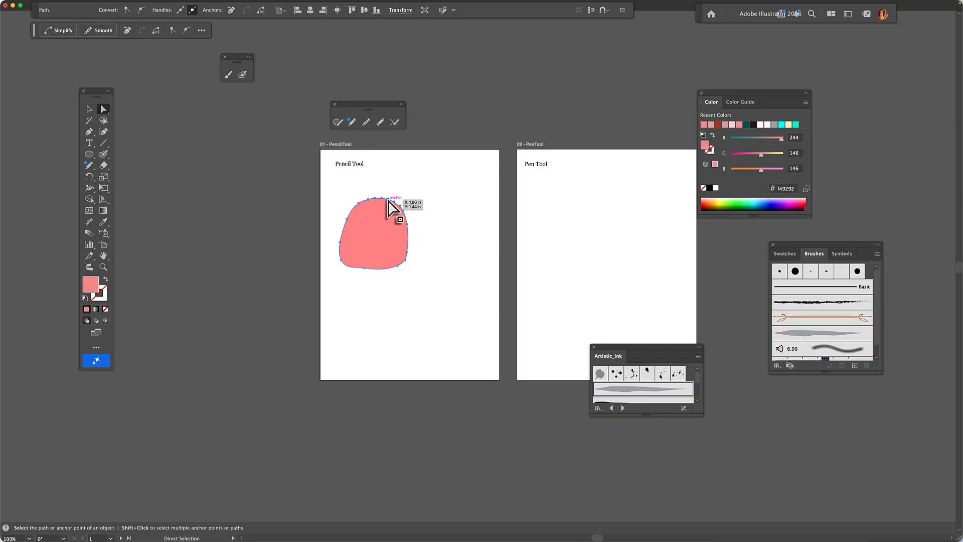
left_click_drag(389, 199, 390, 190)
left_click(382, 221)
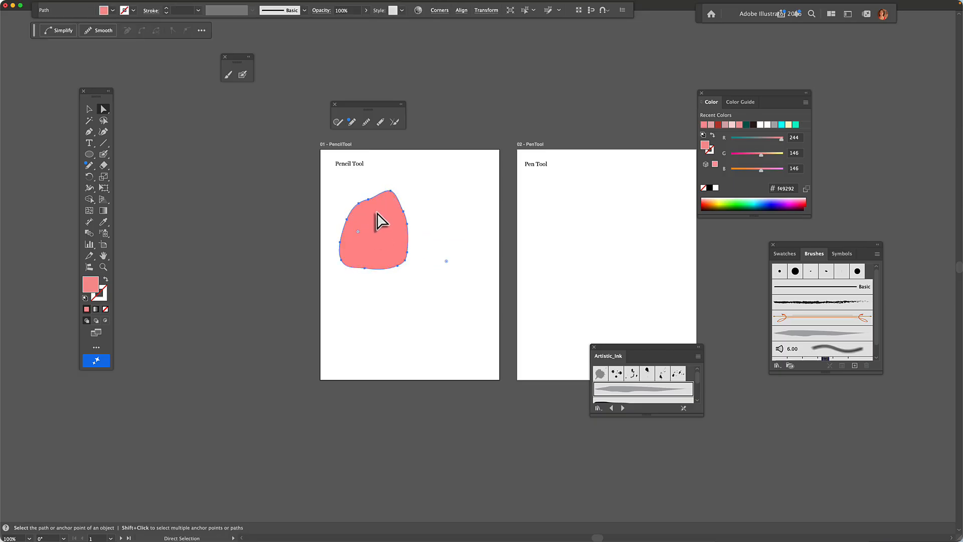
Smooth the blob's right edge with the Smooth tool and move the shape up beside the Pencil Tool title
left_click(365, 123)
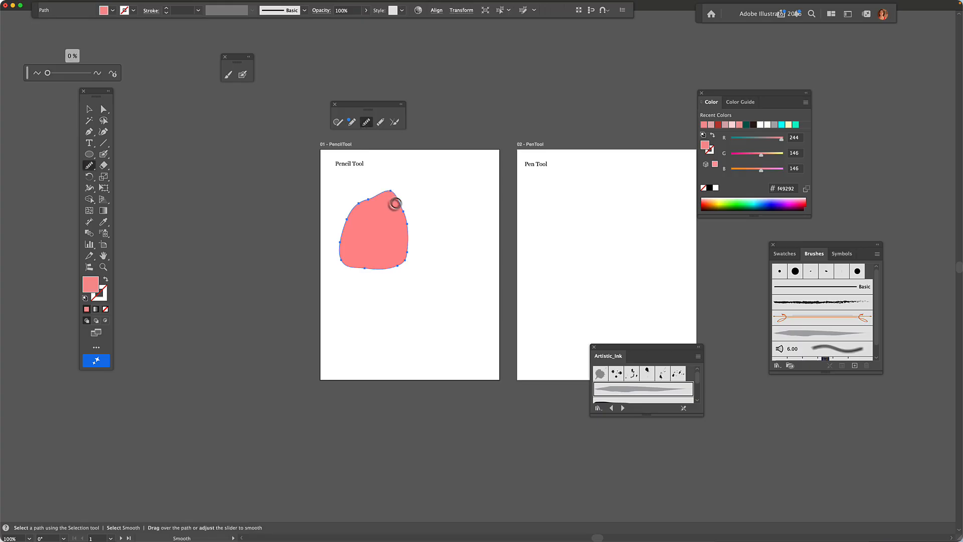
left_click_drag(403, 211, 397, 267)
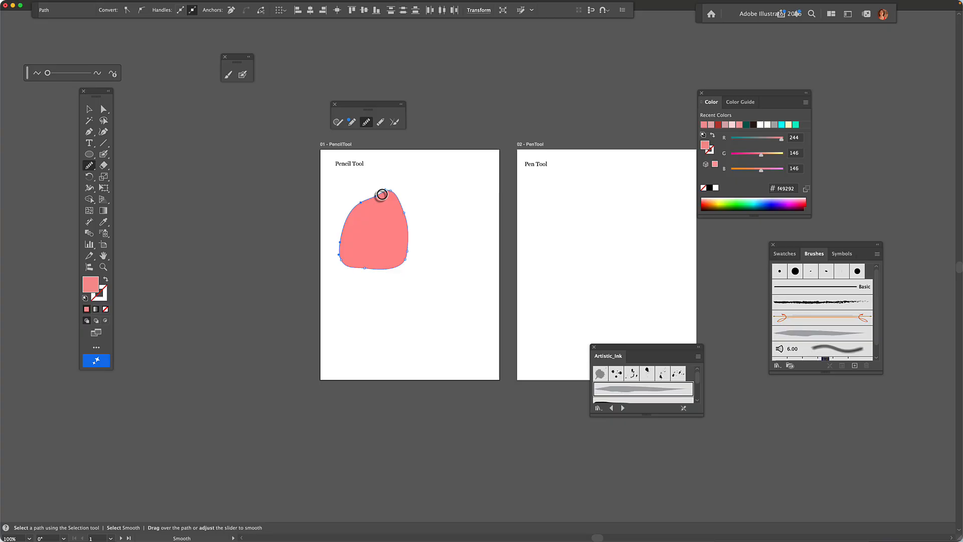
key("v")
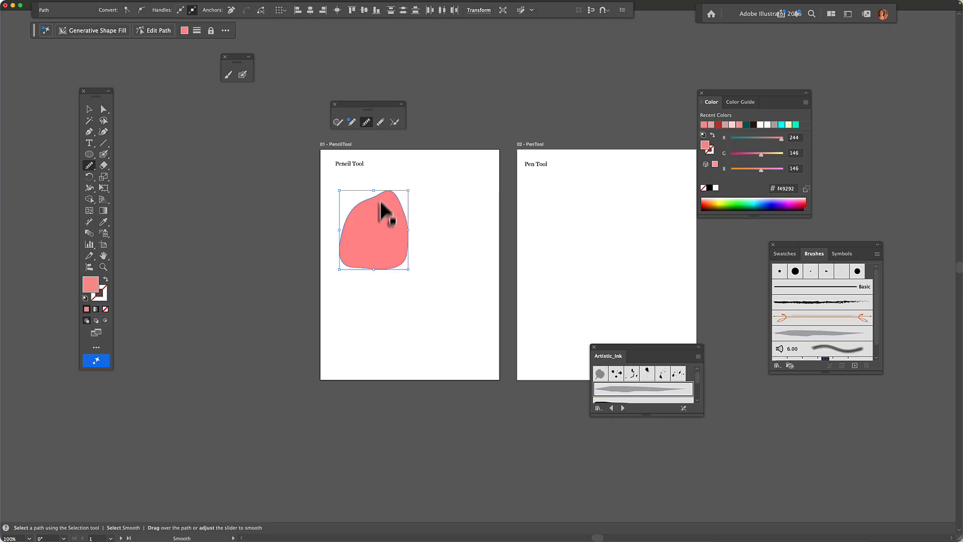
left_click_drag(379, 217, 427, 189)
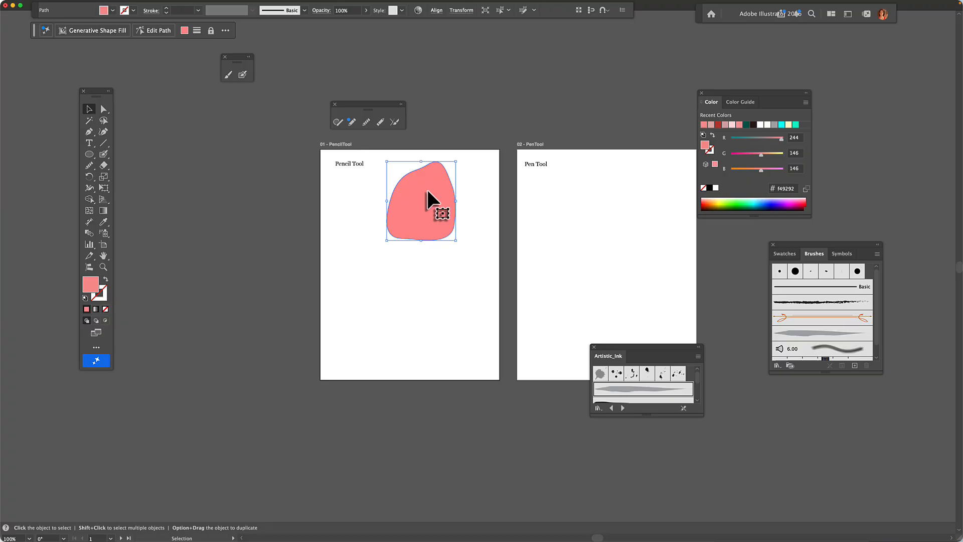
Draw a closed teardrop with the Pencil tool, sample the blob's pink fill for it, and place it just below the blob
left_click(352, 121)
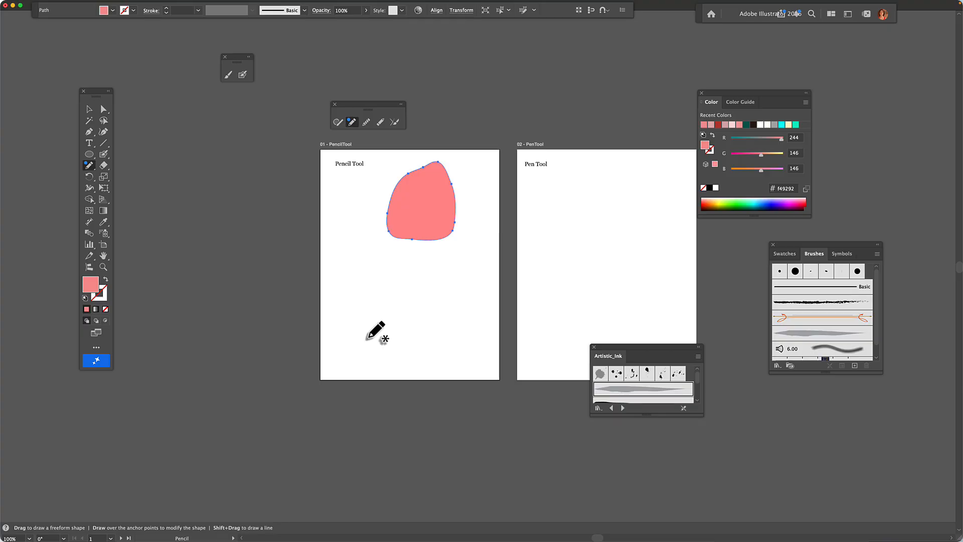
mouse_move(366, 341)
left_mouse_down()
mouse_move(411, 280)
mouse_move(396, 339)
mouse_move(376, 350)
mouse_move(366, 343)
left_mouse_up()
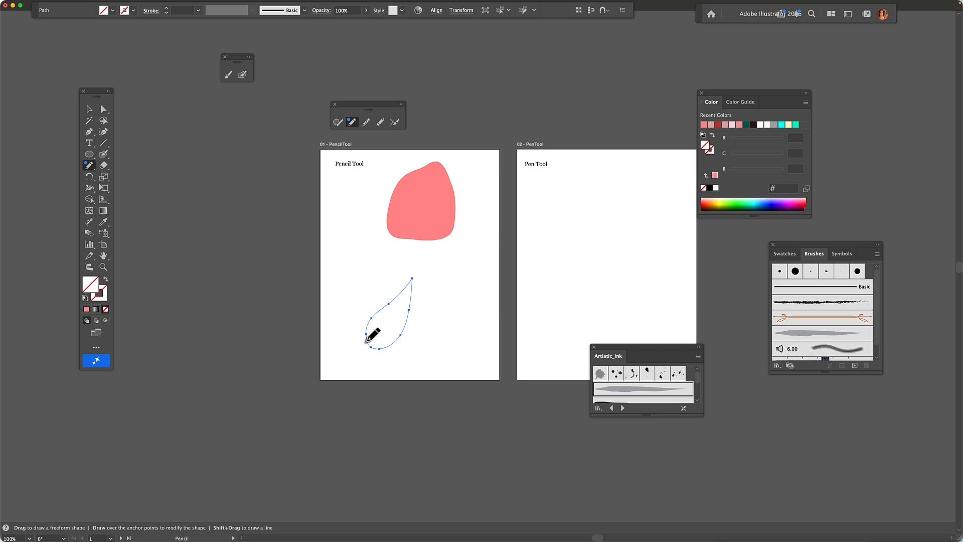
key("i")
left_click(432, 213)
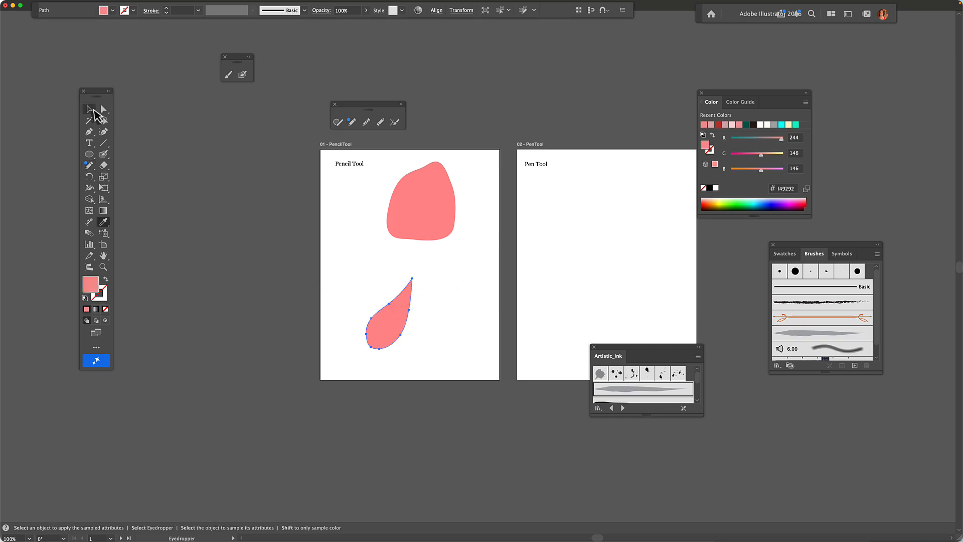
left_click(91, 110)
left_click_drag(398, 327, 443, 287)
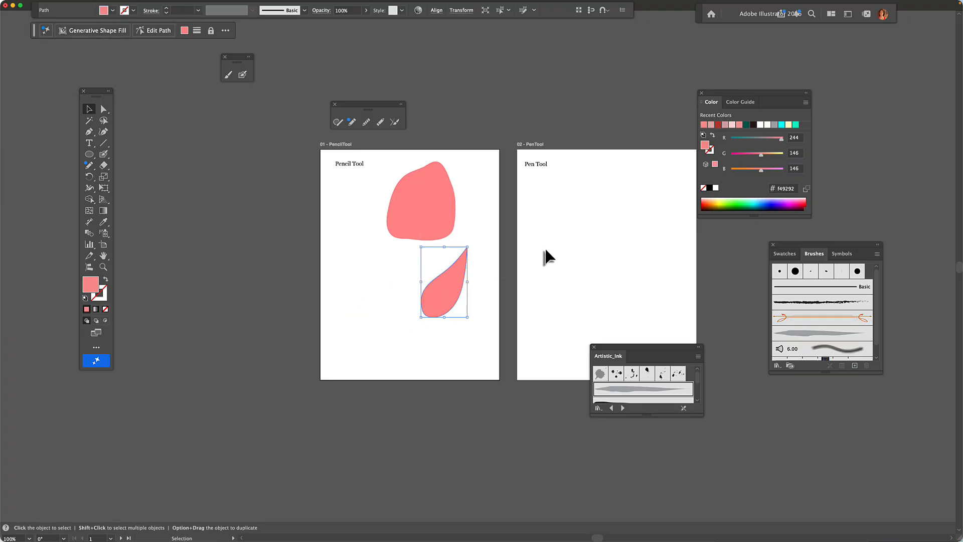
Tear off the Pen tool group and place it just above the Pencil Tool artboard
left_click(545, 251)
key("h")
left_click_drag(556, 238, 390, 235)
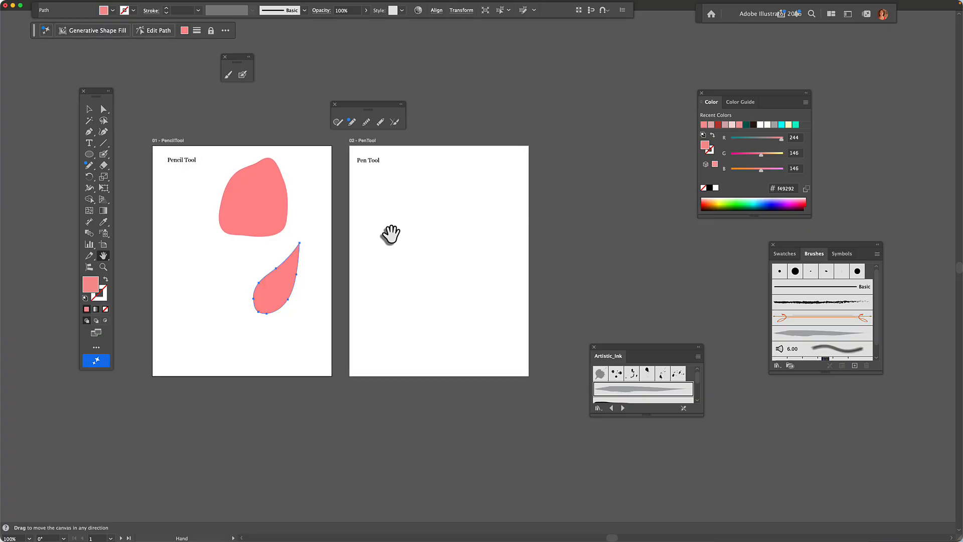
left_click(95, 137)
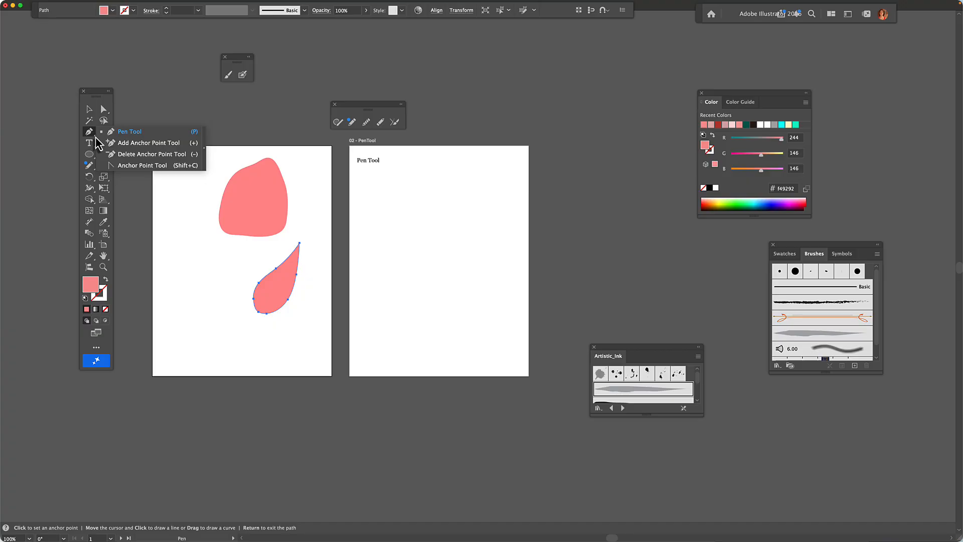
left_click(205, 149)
left_click_drag(213, 153, 240, 115)
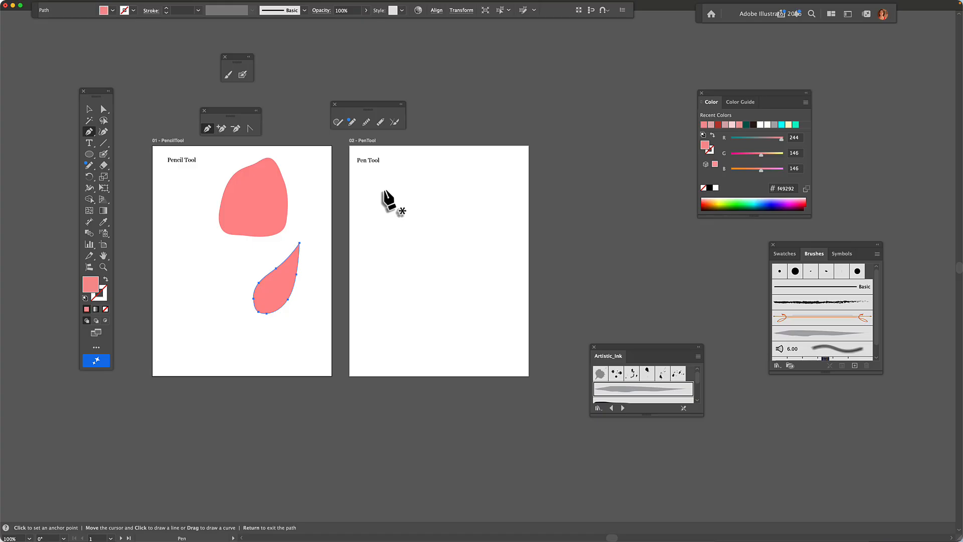
Draw a closed downward-pointing triangle with the Pen tool on the Pen Tool artboard and move it toward the artboard's upper right
left_click(384, 190)
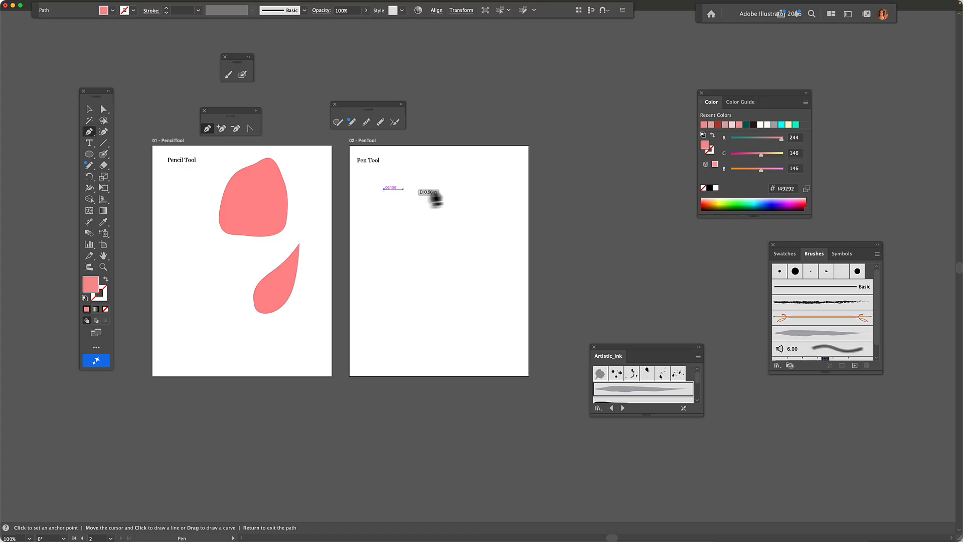
left_click(439, 189)
left_click(420, 248)
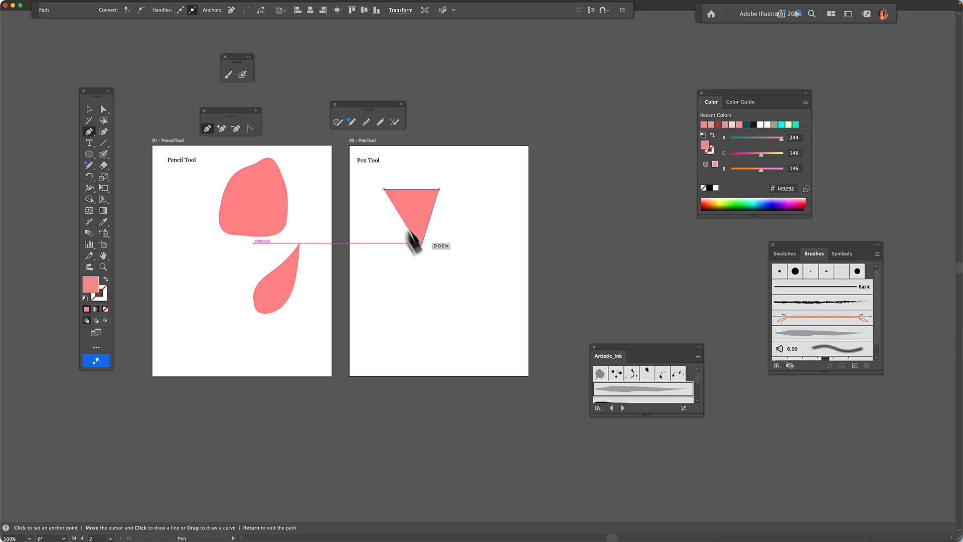
left_click(384, 189)
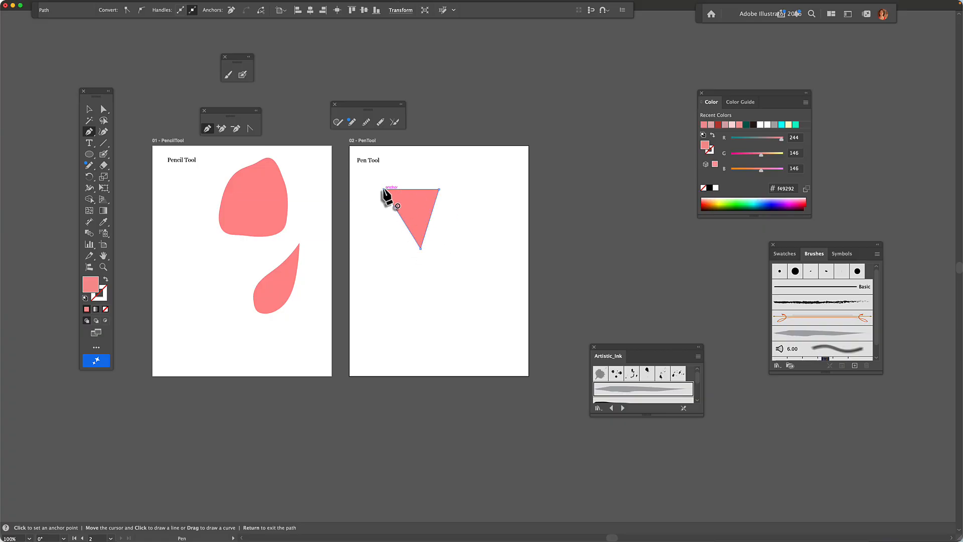
left_click(88, 110)
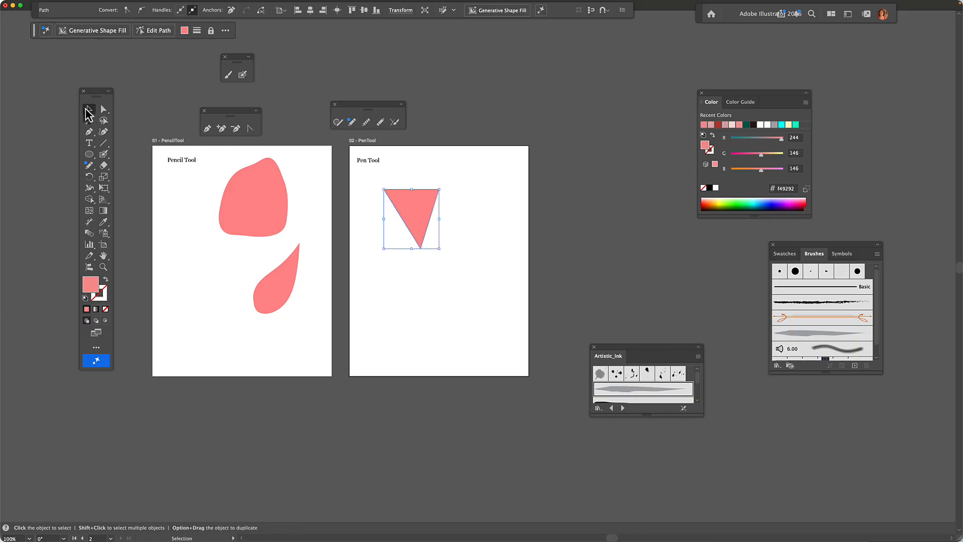
left_click_drag(418, 208, 457, 186)
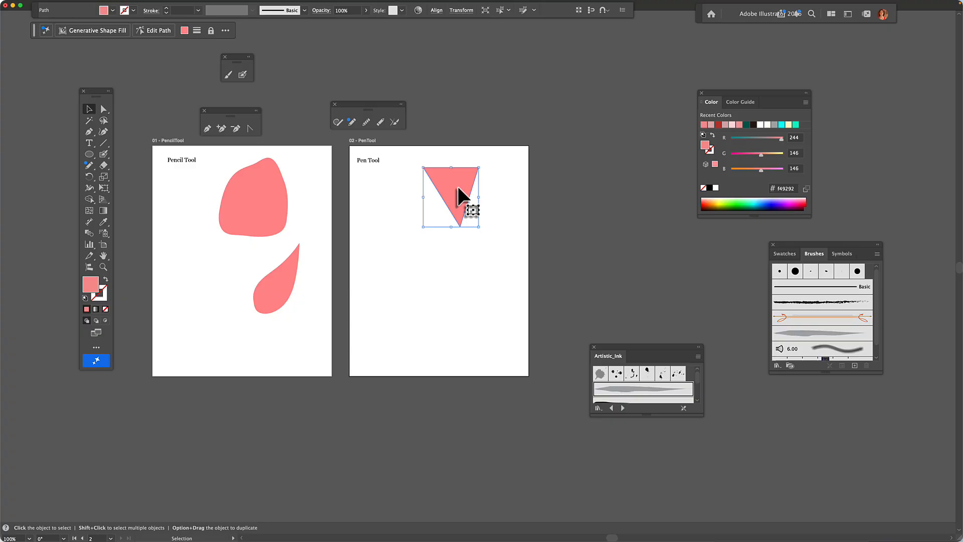
left_click(396, 283)
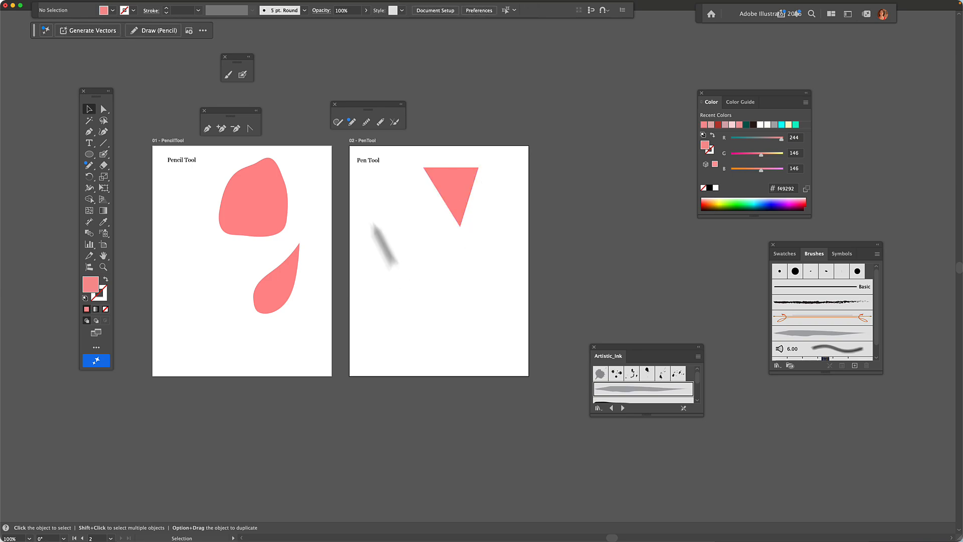
Draw a closed teardrop with curved Pen tool segments in the lower left of the Pen Tool artboard
left_click(207, 128)
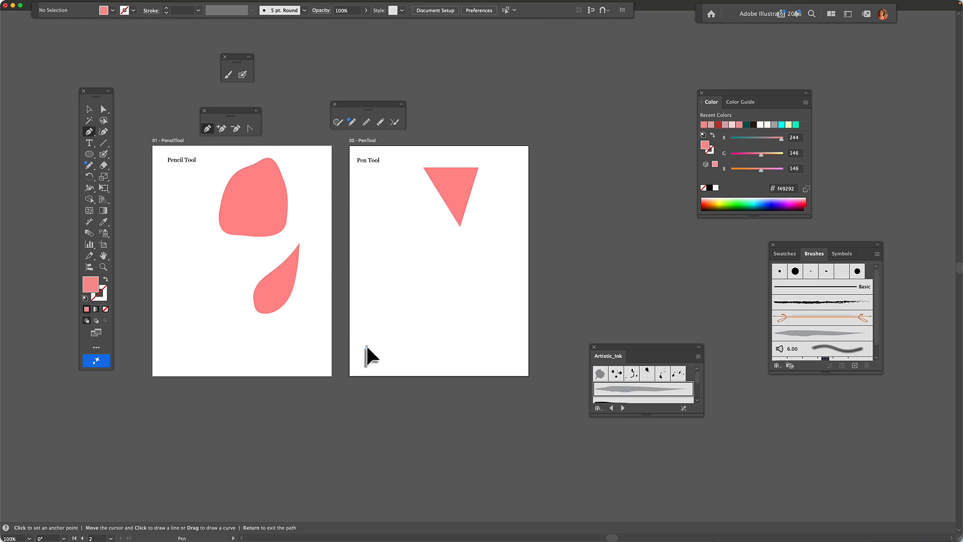
left_click_drag(370, 326, 370, 326)
left_click_drag(414, 288, 427, 307)
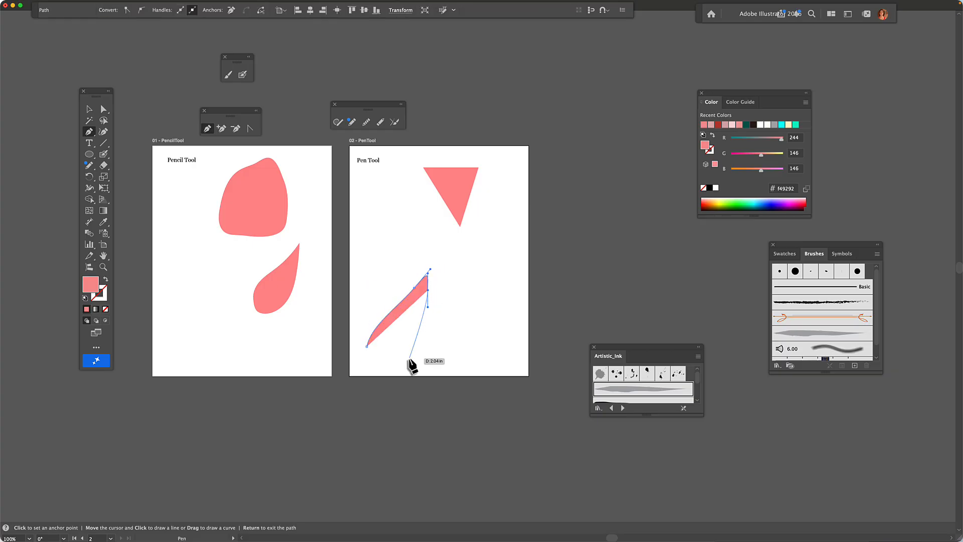
left_click_drag(408, 358, 369, 326)
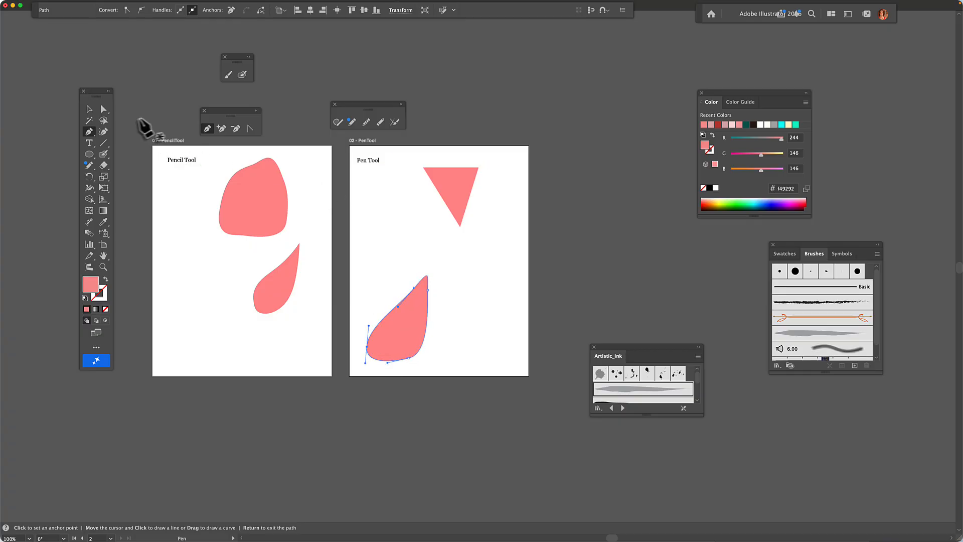
Reshape the tip of the Pen Tool artboard's teardrop by adjusting the direction handles of its two upper anchor points
left_click(103, 109)
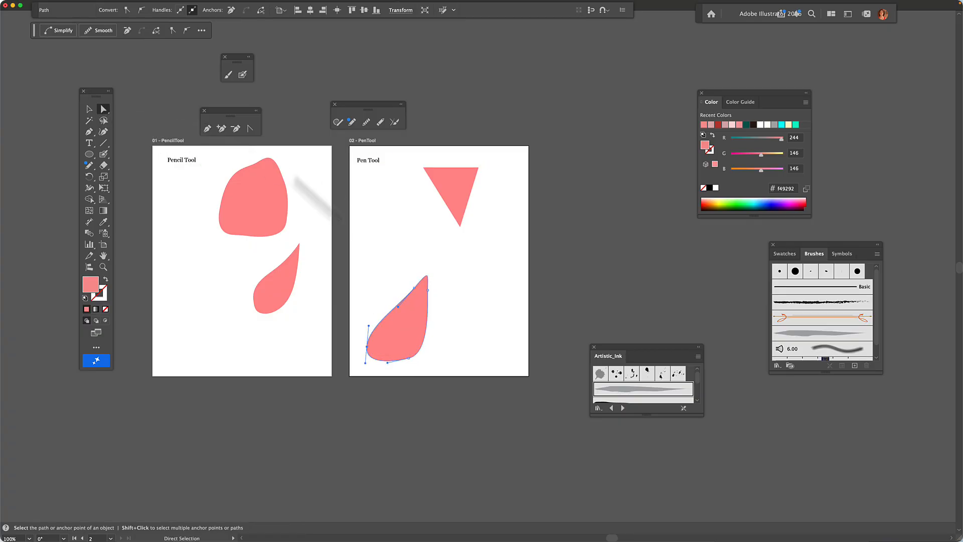
left_click(414, 287)
left_click_drag(430, 271, 423, 265)
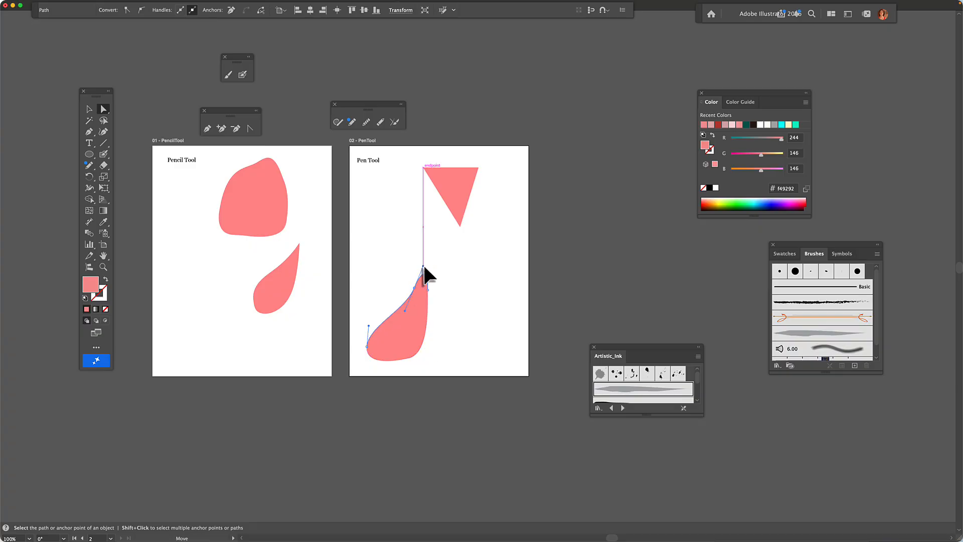
left_click(427, 290)
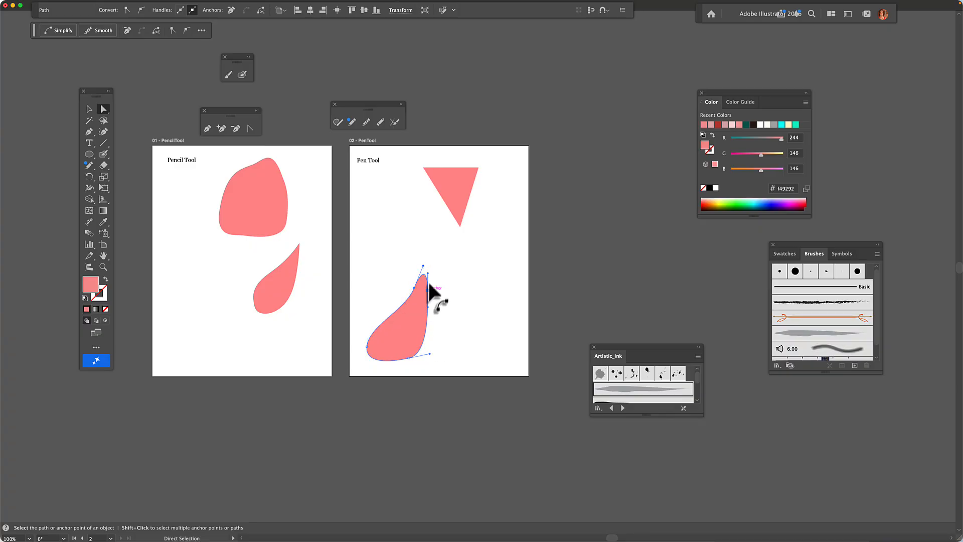
left_click_drag(428, 274, 432, 279)
Reshape the right edge of the Pencil Tool artboard's teardrop by adjusting the direction handles of its anchor points
left_click(286, 295)
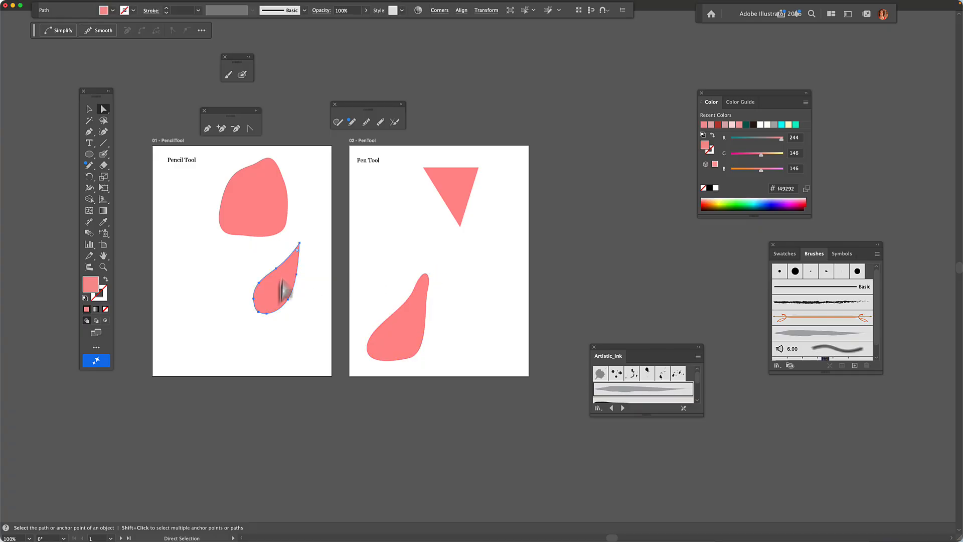
left_click(299, 245)
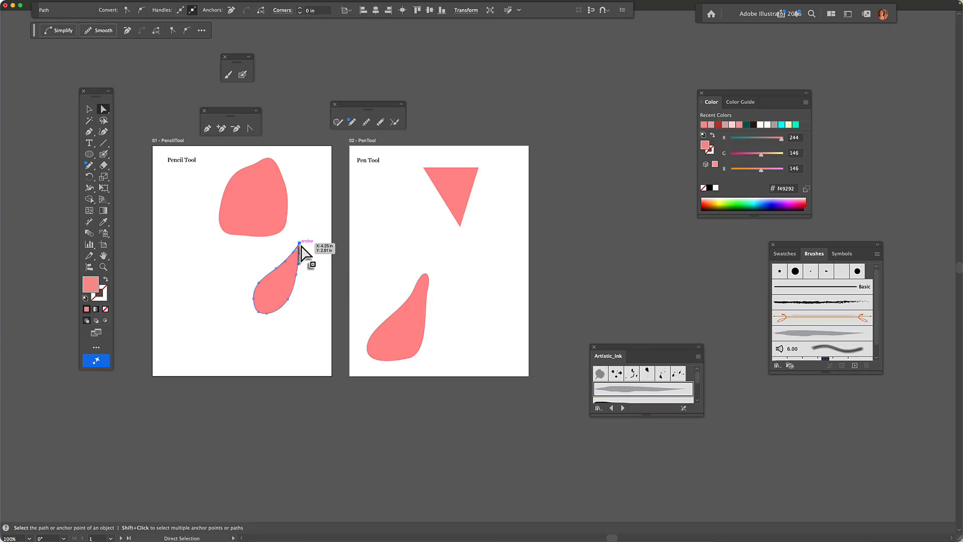
left_click(295, 284)
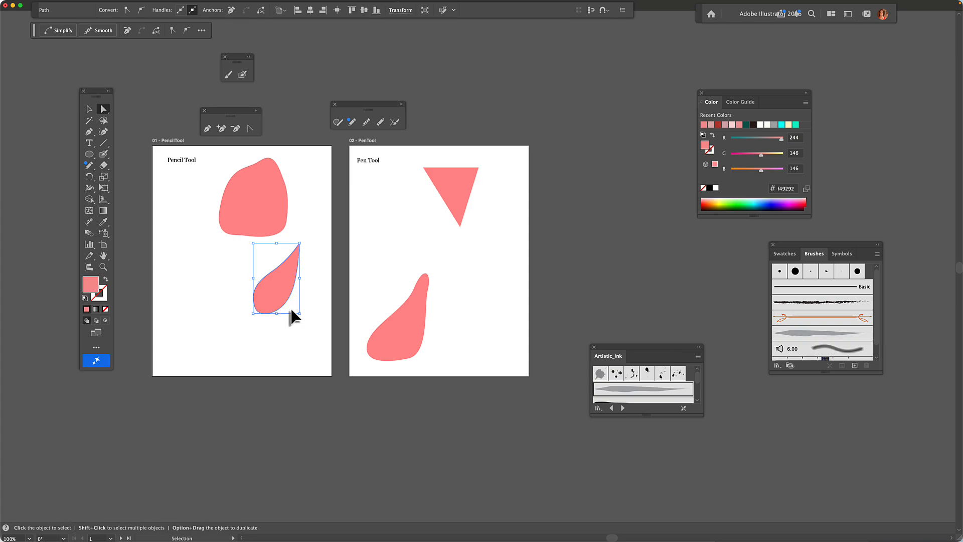
key("super+equal")
key("super+equal")
key("super+equal")
key("a")
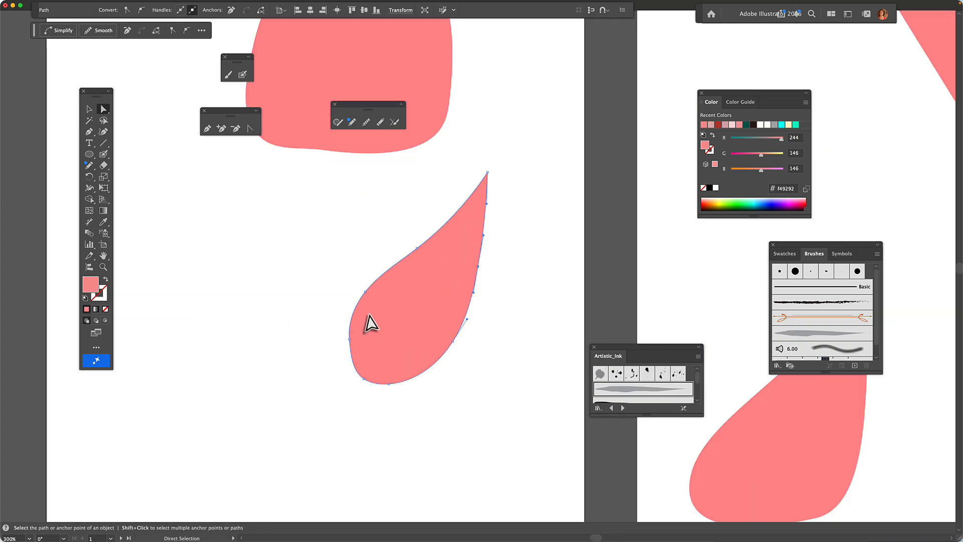
left_click(468, 317)
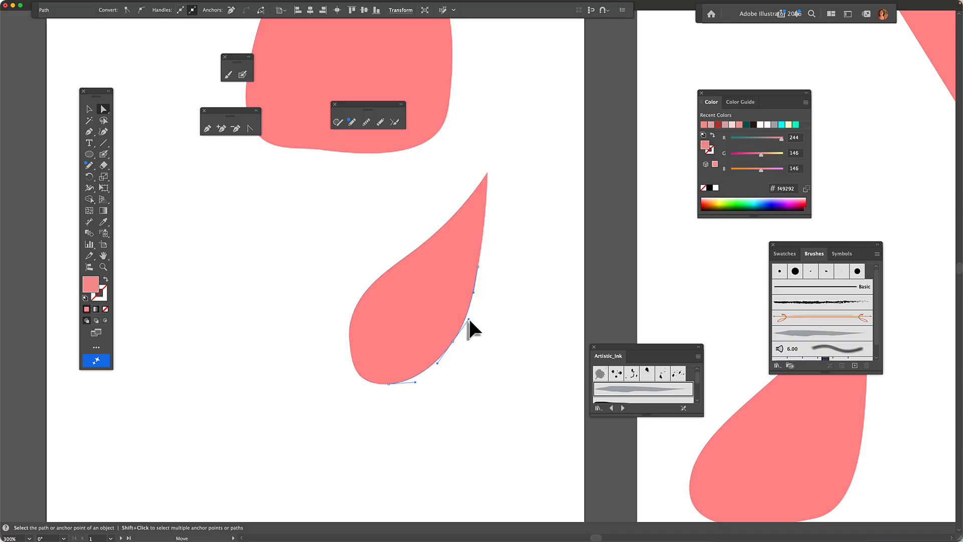
left_click(471, 319)
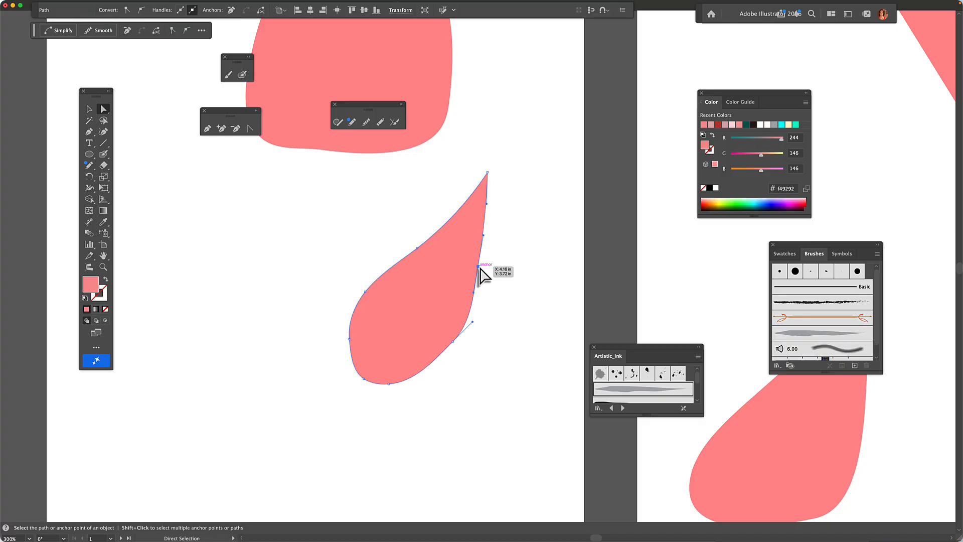
left_click_drag(484, 234, 490, 234)
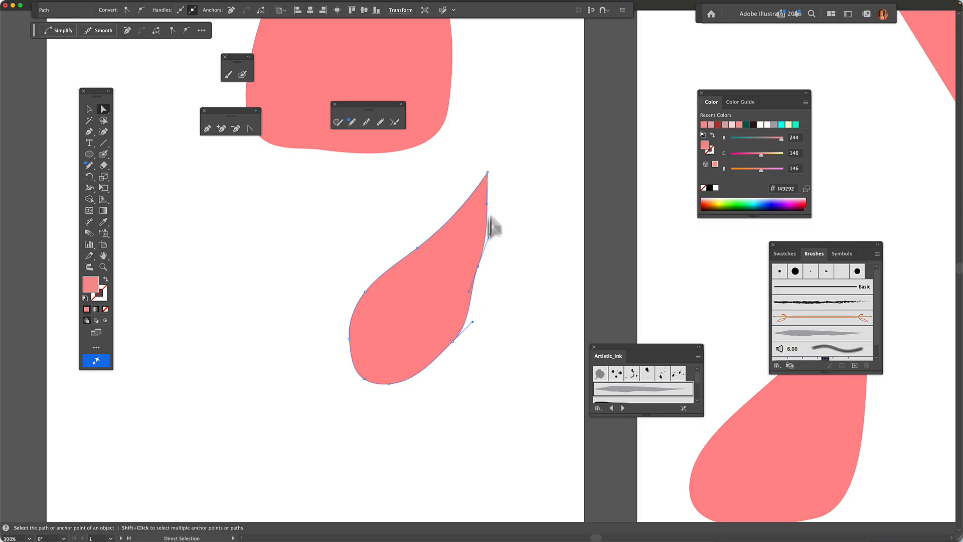
Bend the left edge of the Pencil Tool artboard's teardrop inward near the tip using the tip anchor's direction handle
left_click(487, 173)
left_click_drag(468, 200, 454, 195)
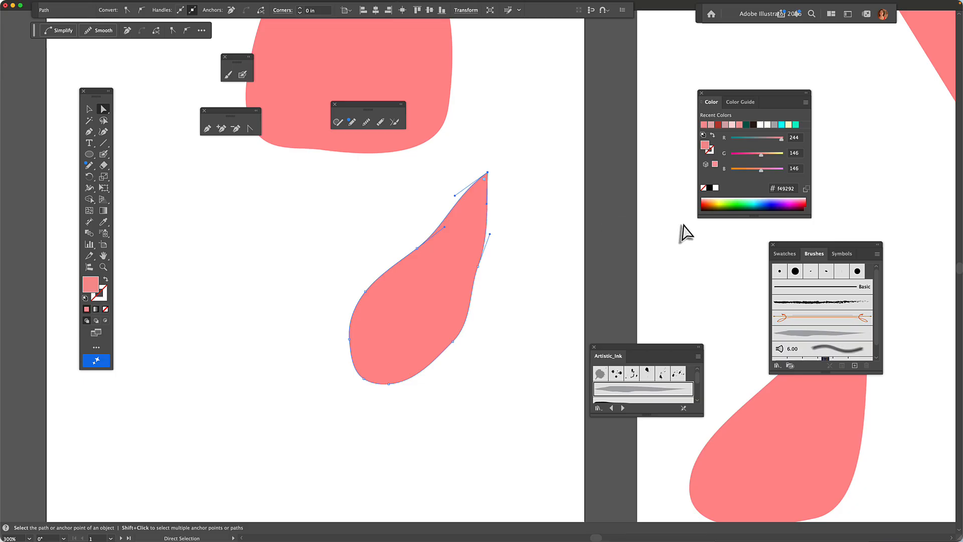
key("v")
key("super+minus")
key("a")
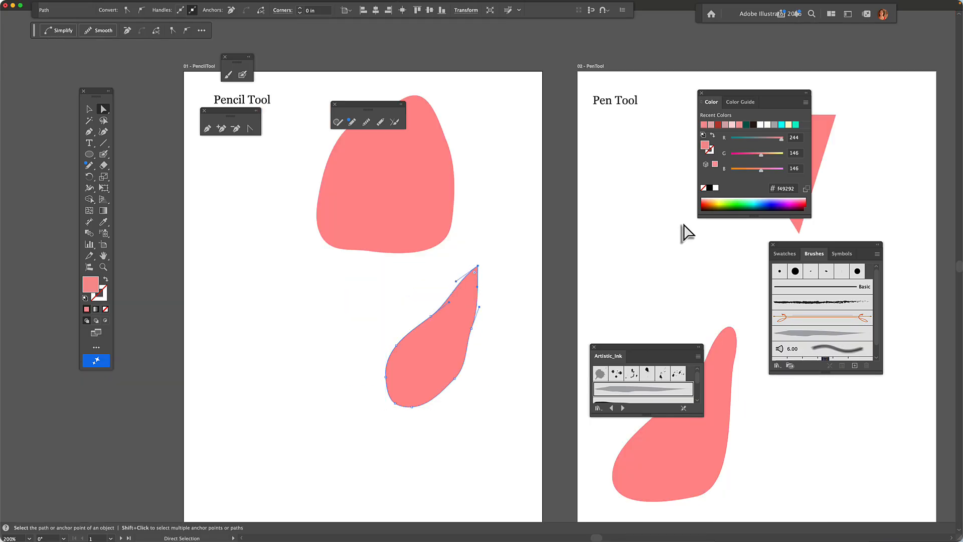